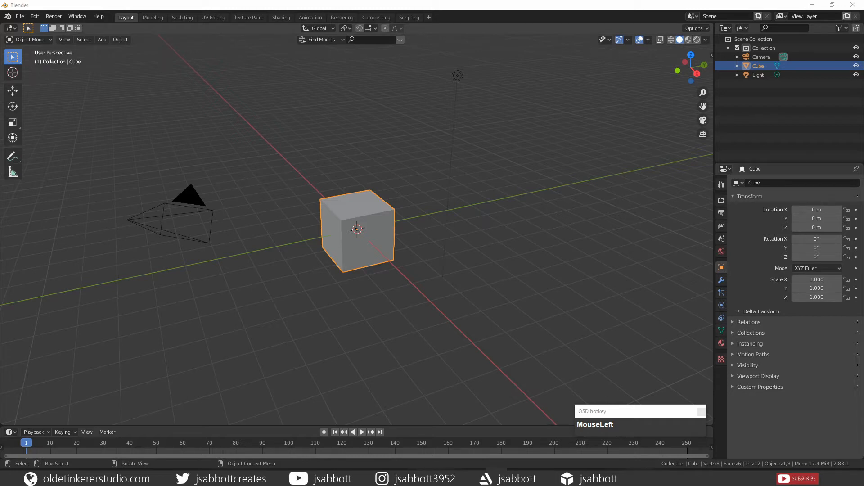
# - Select the scene's light and change its type to Area
pyautogui.scroll(-1, 357, 230)
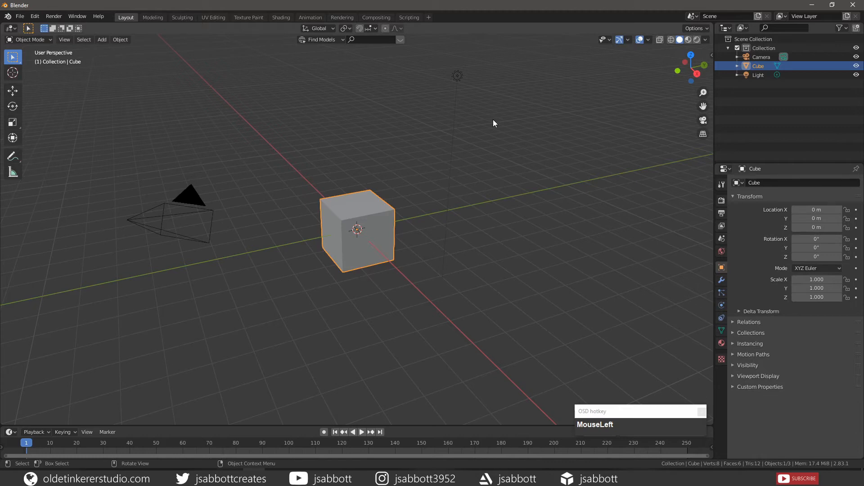
pyautogui.click(455, 78)
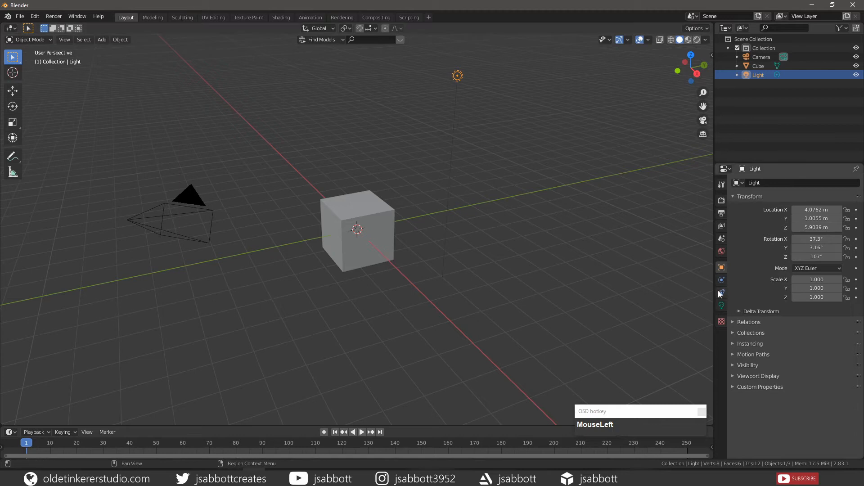
pyautogui.click(722, 306)
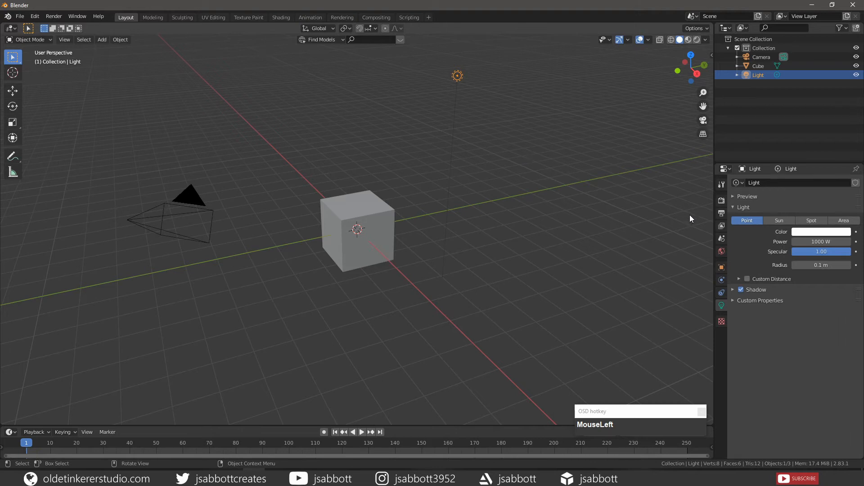
pyautogui.click(840, 222)
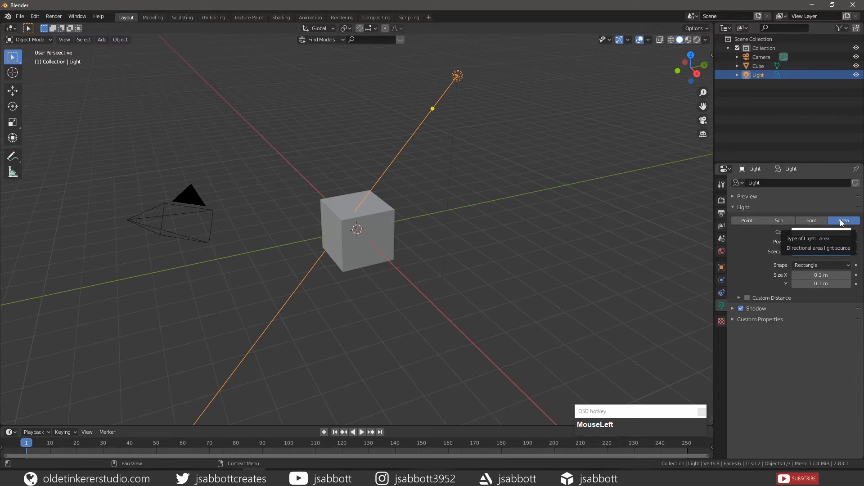
# - Try rotating the area light freely to change its direction, and undo the rotation
pyautogui.press('KP_Decimal')
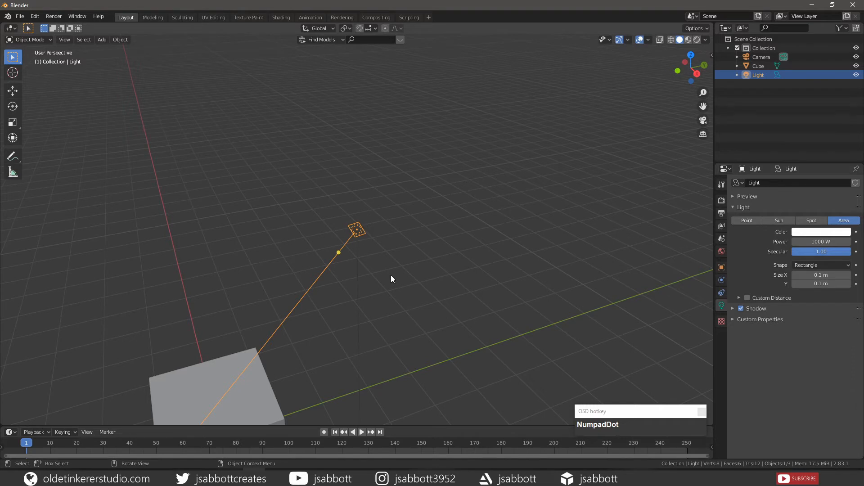
pyautogui.scroll(-2, 399, 255)
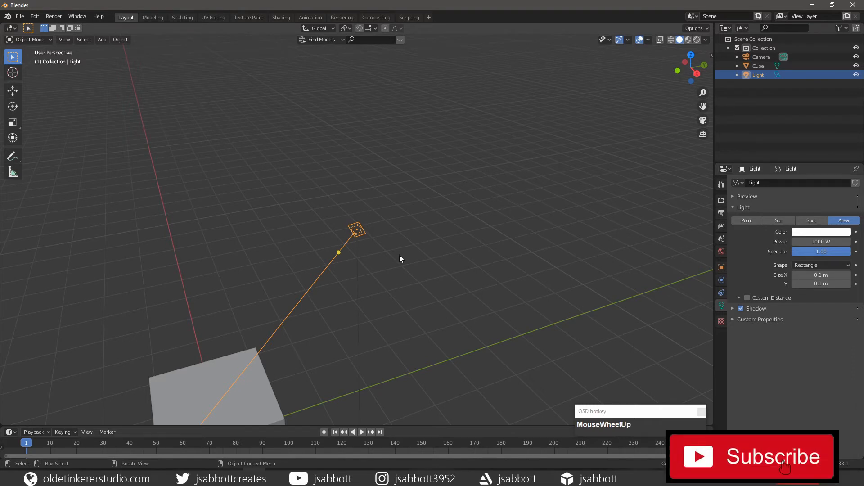
pyautogui.scroll(-3, 399, 255)
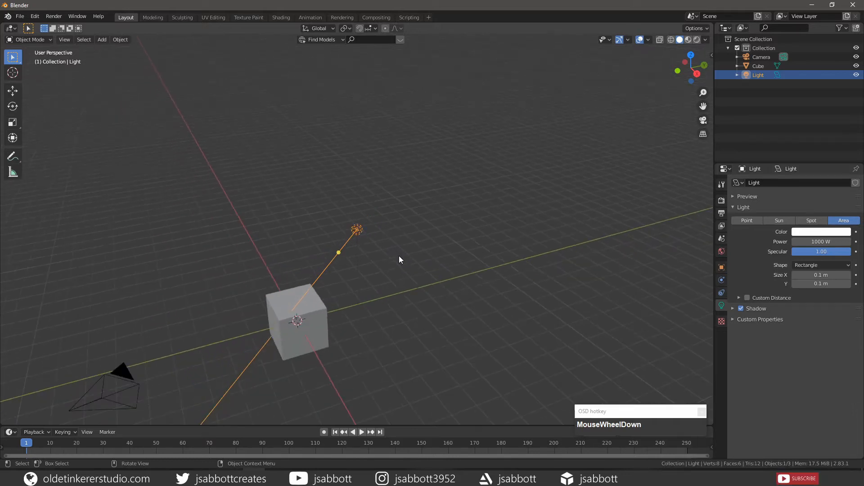
pyautogui.keyDown('shift'); pyautogui.moveTo(369, 304); pyautogui.dragTo(463, 226, button='middle'); pyautogui.keyUp('shift')
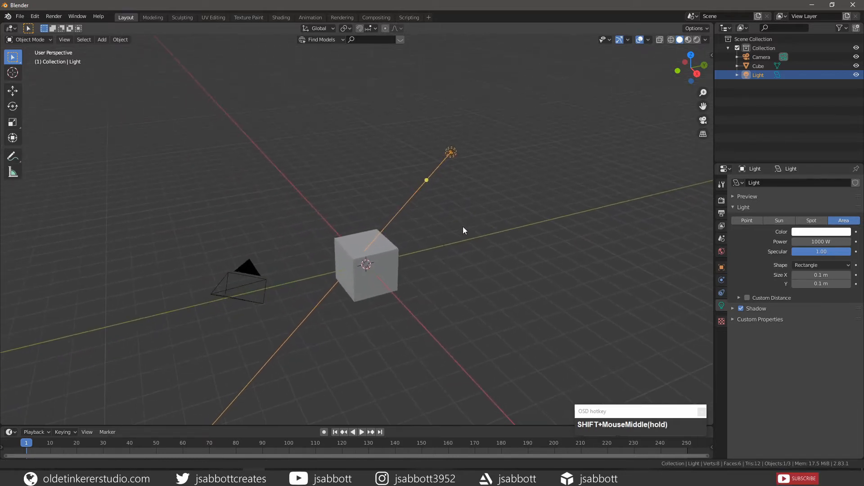
pyautogui.moveTo(426, 262); pyautogui.dragTo(438, 234, button='middle')
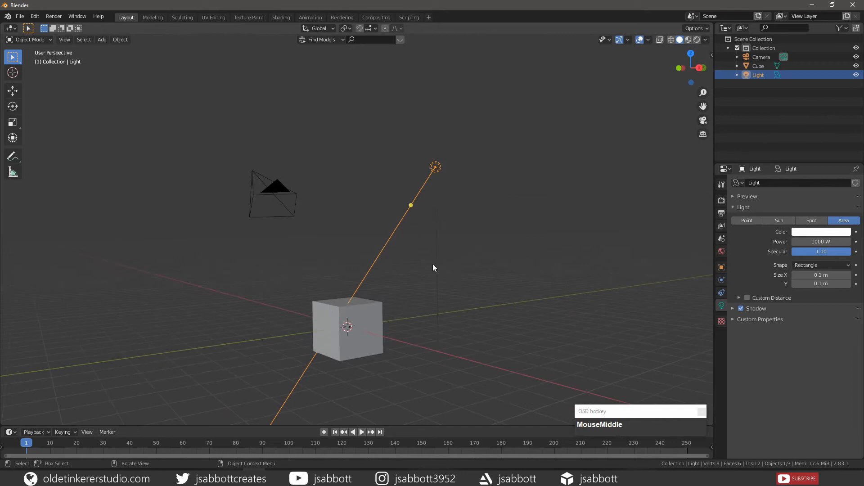
pyautogui.press('r')
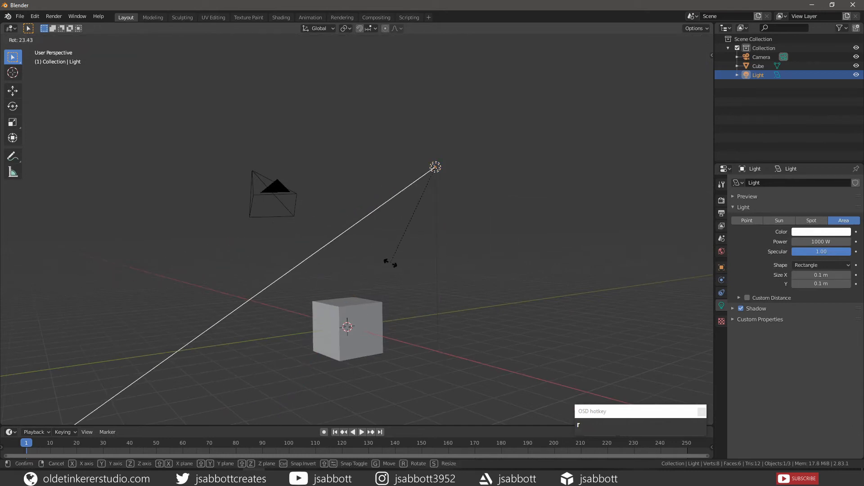
pyautogui.click(447, 274)
pyautogui.hotkey('ctrl', 'z')
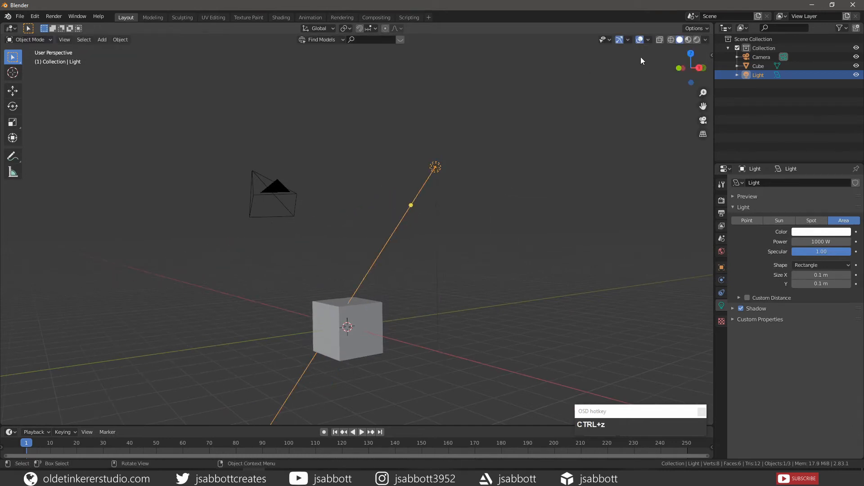
# - Display the 3D viewport in rendered shading
pyautogui.click(698, 39)
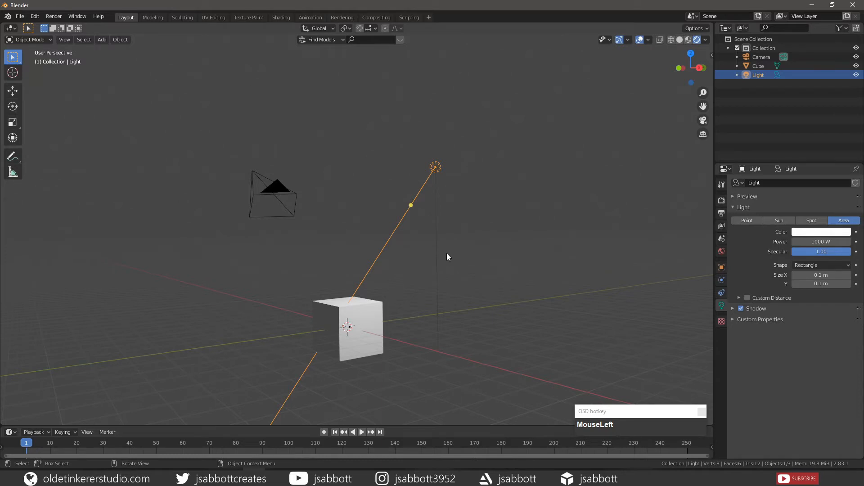
# - Try moving the area light vertically along the Z axis, and undo the move
pyautogui.press('g')
pyautogui.press('z')
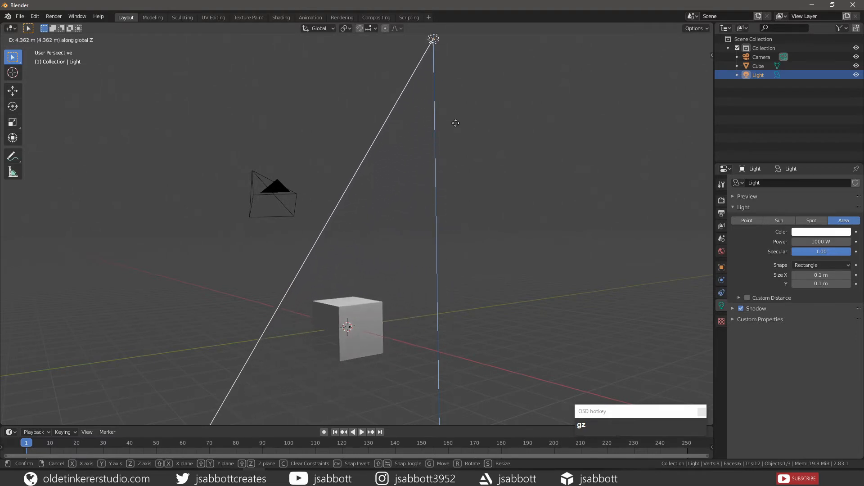
pyautogui.click(467, 263)
pyautogui.hotkey('ctrl', 'z')
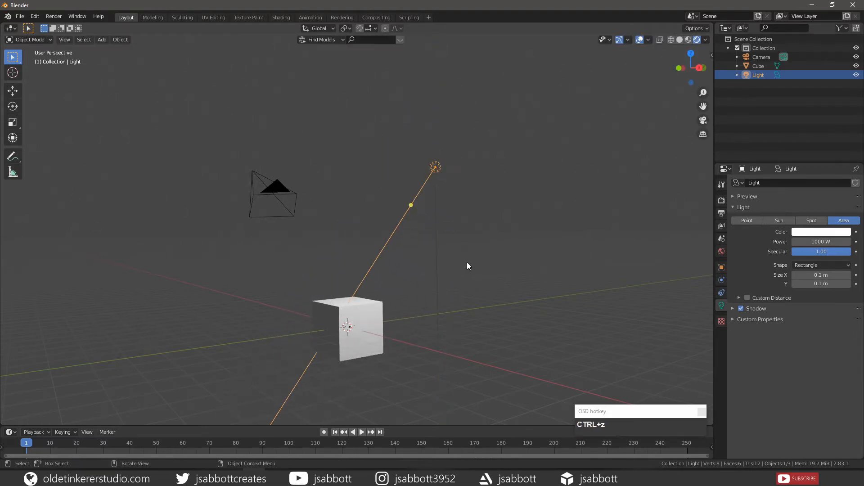
# - Clear the area light's rotation and move it about -4.11 m in X and -1 m in Y, directly over the cube's centre
pyautogui.press('KP_7')
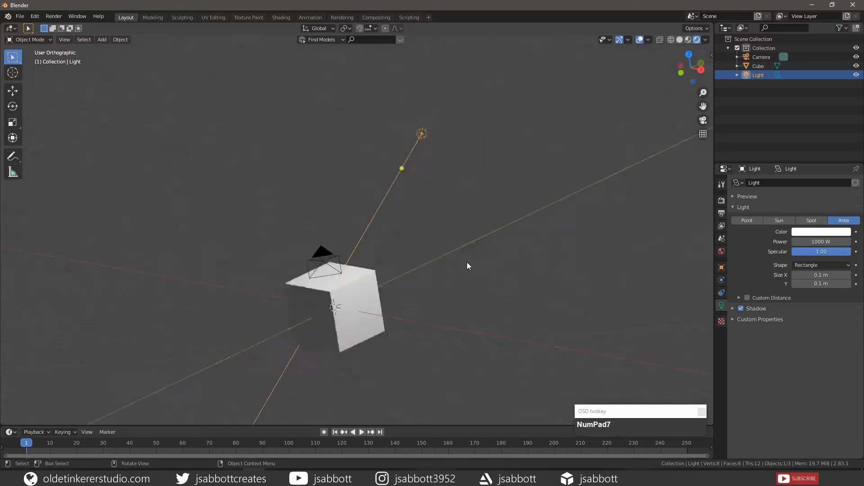
pyautogui.keyDown('shift'); pyautogui.moveTo(303, 235); pyautogui.dragTo(447, 285, button='middle'); pyautogui.keyUp('shift')
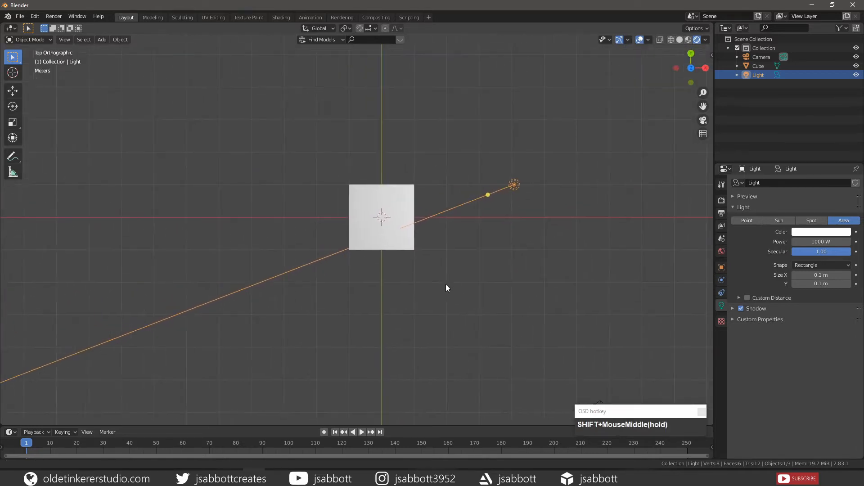
pyautogui.hotkey('alt', 'r')
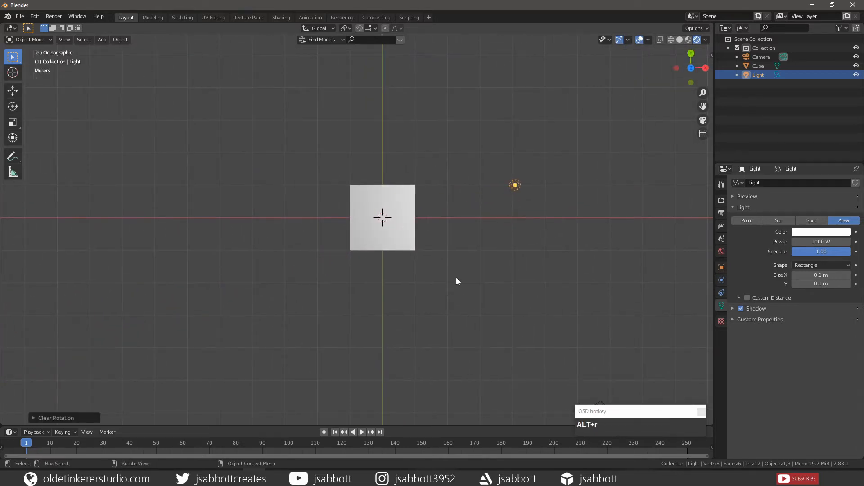
pyautogui.click(515, 185)
pyautogui.press('g')
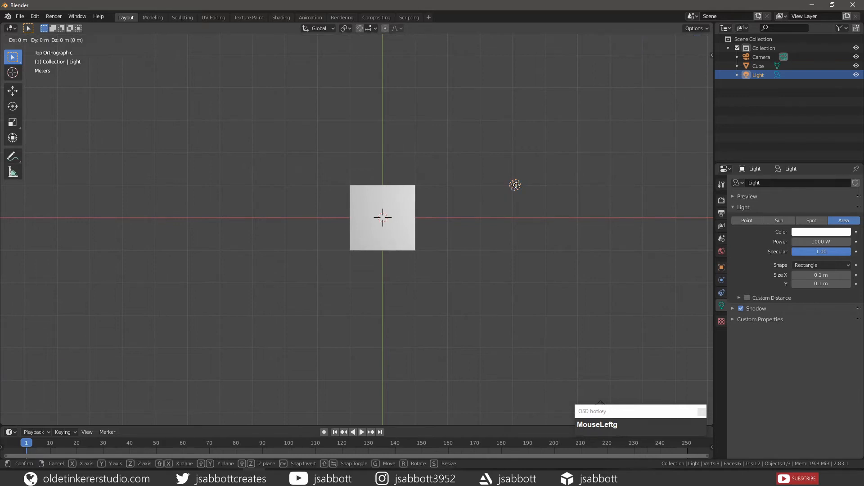
pyautogui.click(383, 218)
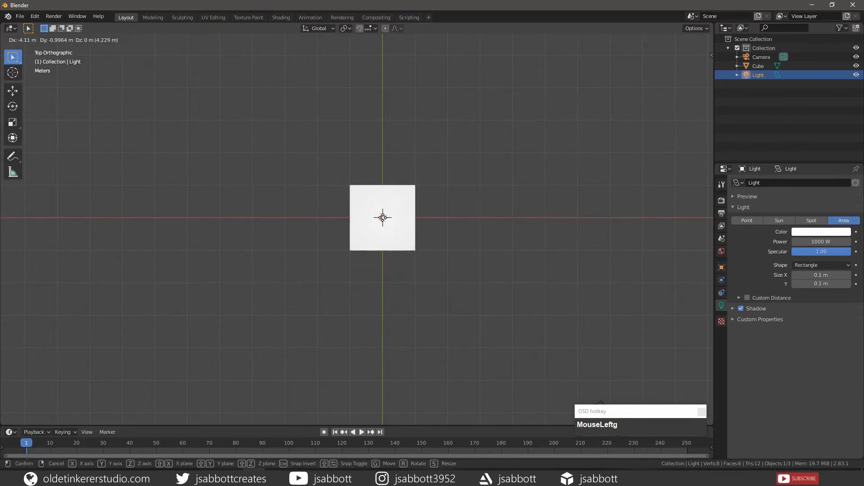
pyautogui.moveTo(384, 217); pyautogui.dragTo(405, 256, button='middle')
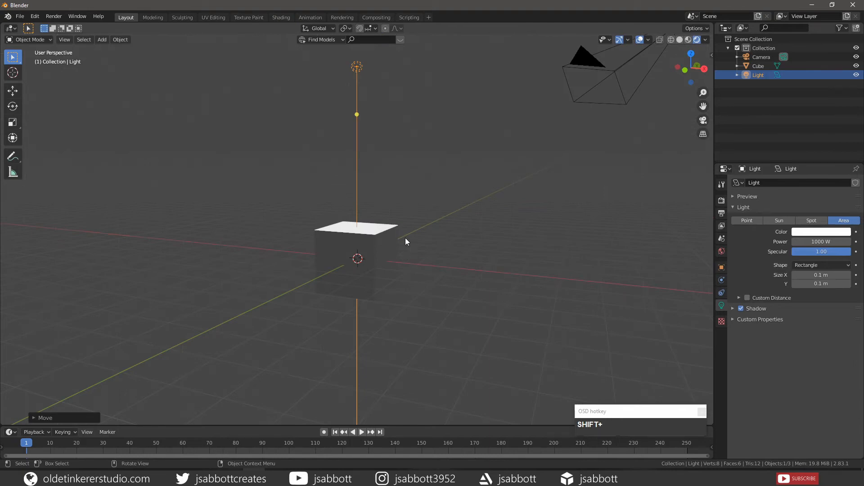
pyautogui.moveTo(405, 240); pyautogui.dragTo(405, 270, button='middle')
pyautogui.scroll(1, 422, 275)
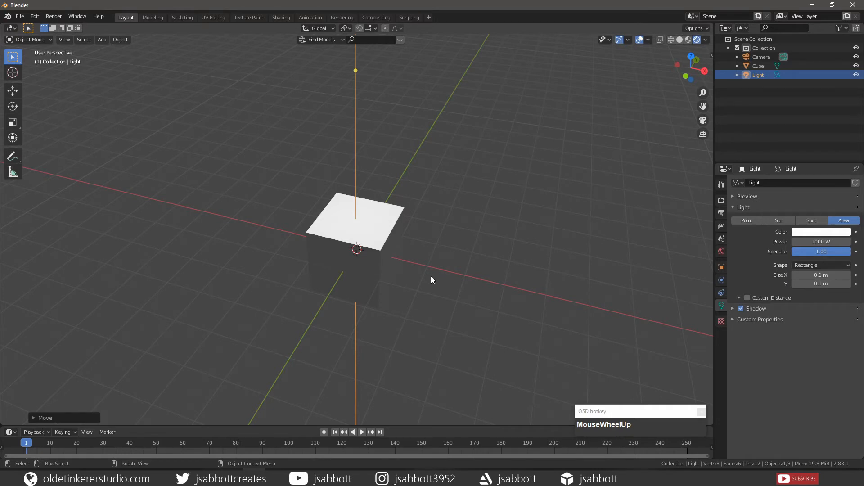
# - Expand the area light's preview and set the light colour to hex #FFD200
pyautogui.click(733, 196)
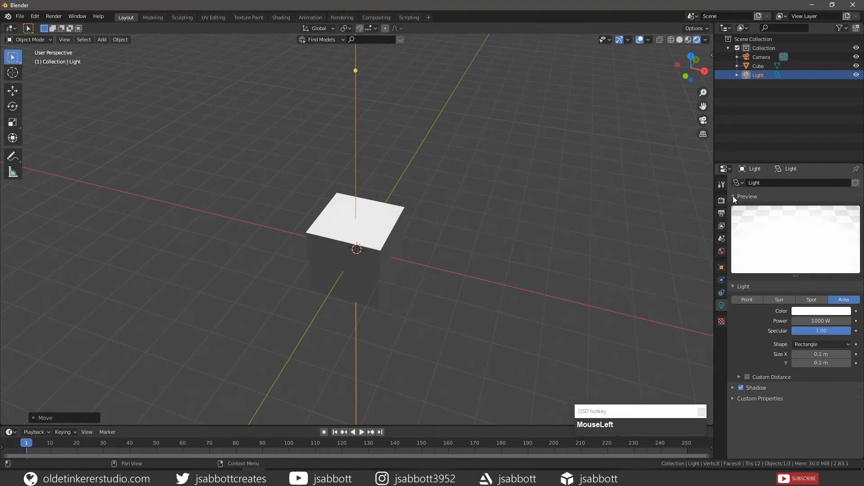
pyautogui.scroll(-1, 769, 232)
pyautogui.click(819, 312)
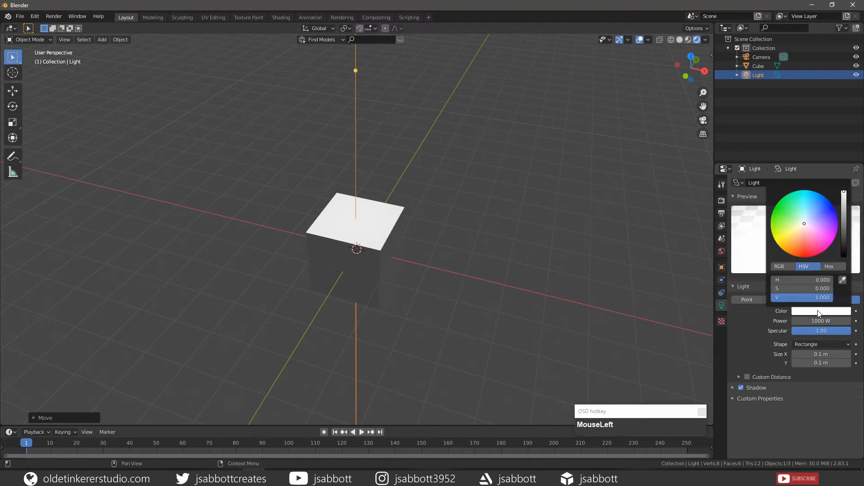
pyautogui.click(833, 267)
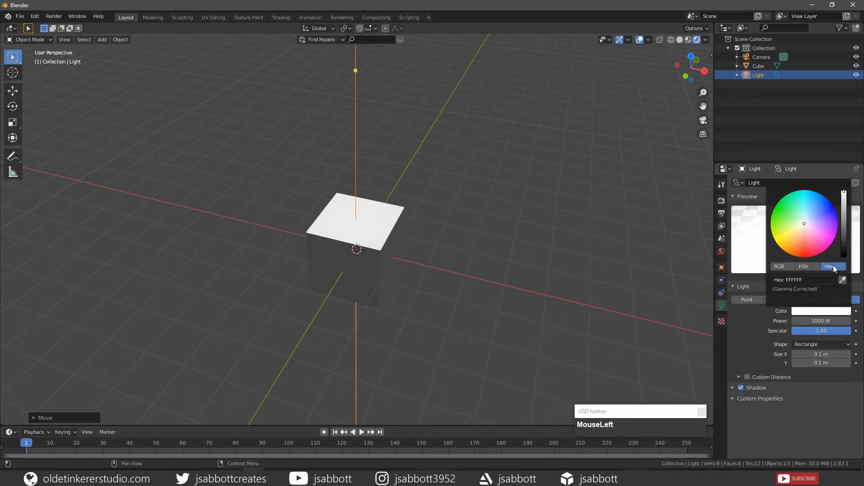
pyautogui.click(809, 280)
pyautogui.press('shift')
pyautogui.write('#')
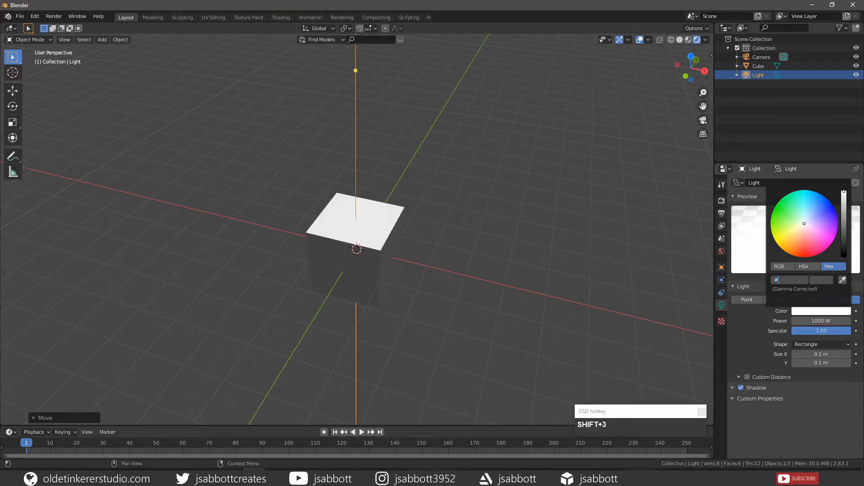
pyautogui.write('ffd200')
pyautogui.press('Return')
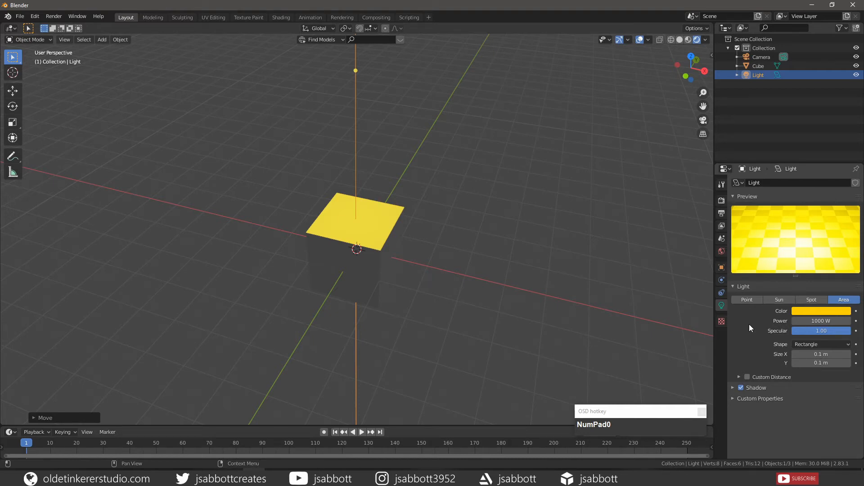
# - Set the area light's power to 5000 W
pyautogui.click(820, 322)
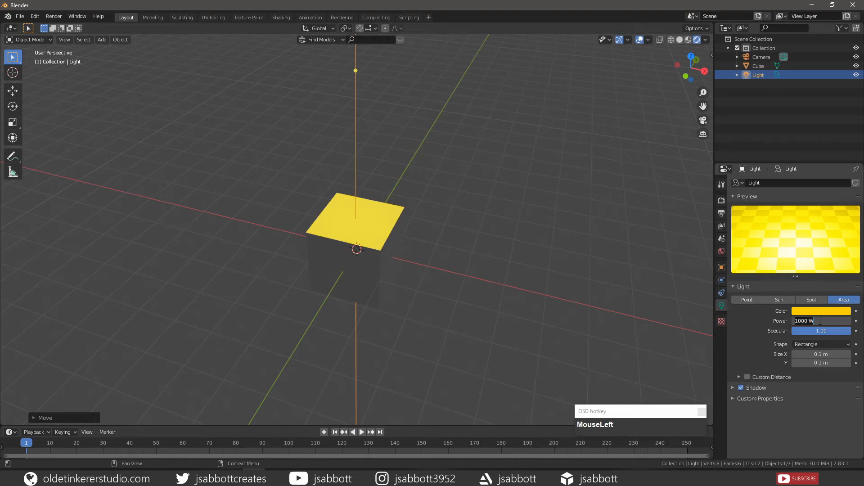
pyautogui.write('500')
pyautogui.press('Return')
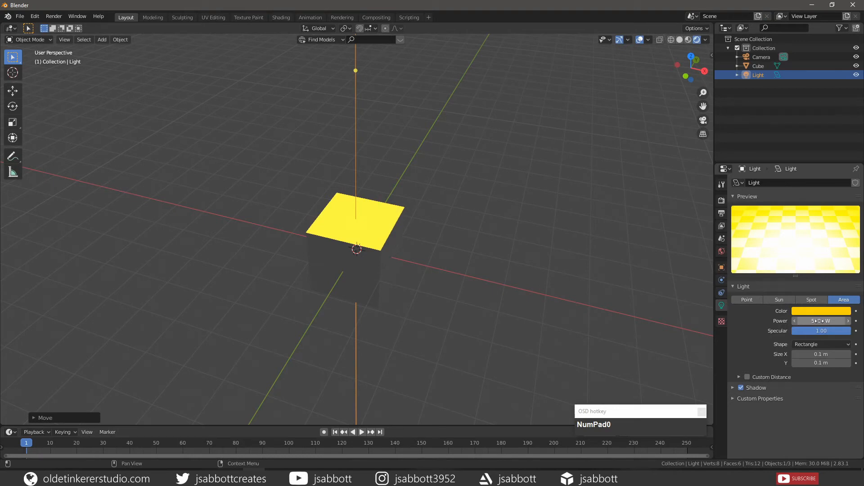
pyautogui.click(826, 345)
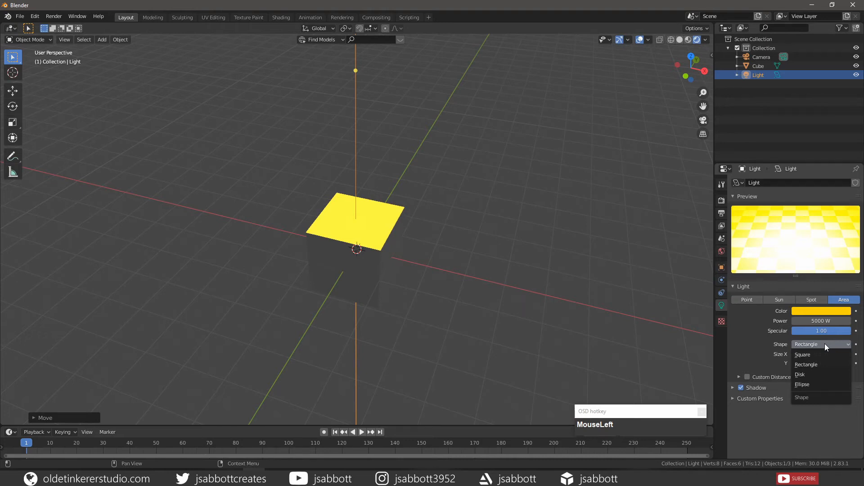
pyautogui.hotkey('ctrl', 'z')
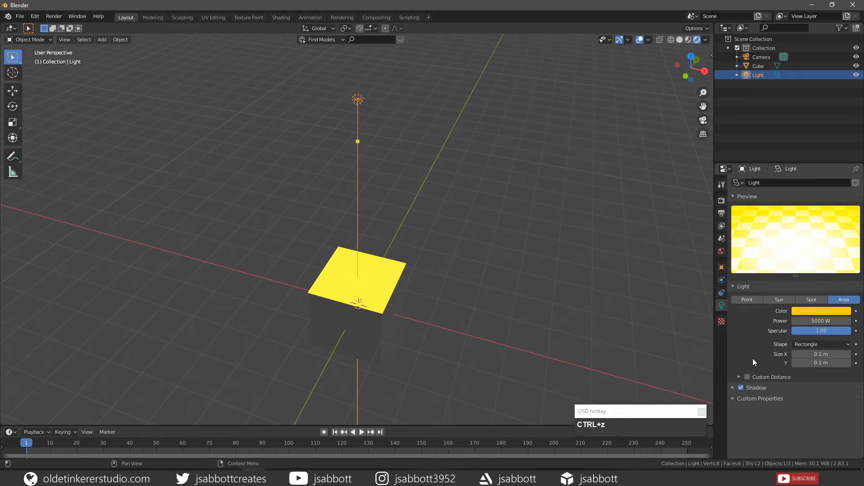
pyautogui.click(805, 354)
pyautogui.press('KP_0')
pyautogui.hotkey('ctrl', 'z')
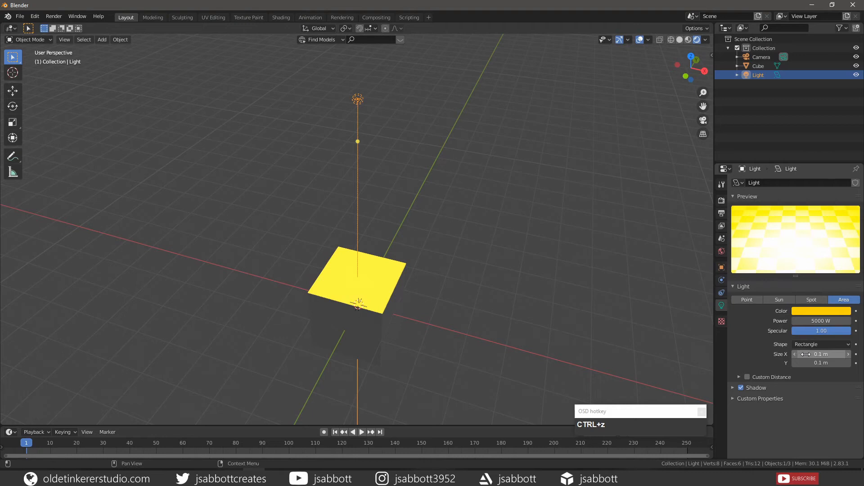
# - Change the area light's shape to Disk and set its size to 0.8 m
pyautogui.click(810, 345)
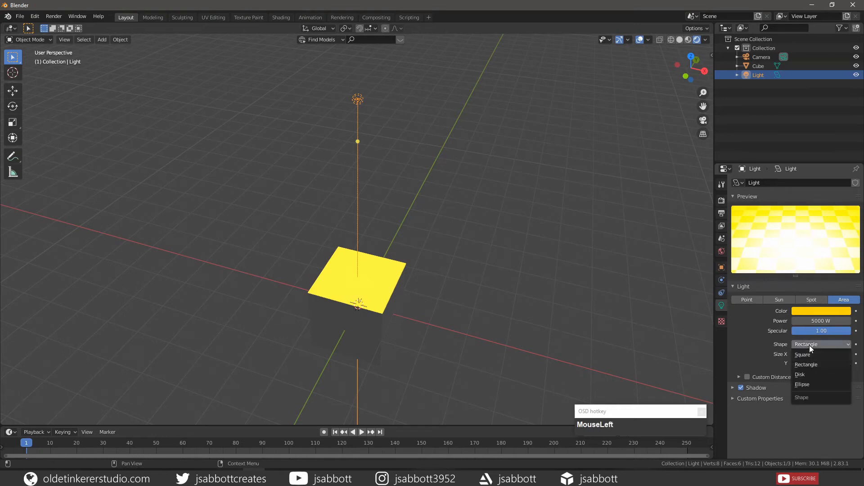
pyautogui.click(801, 374)
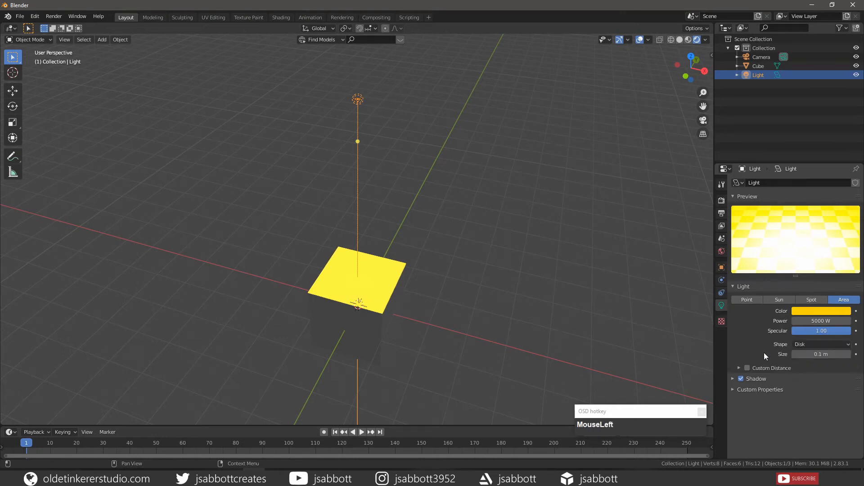
pyautogui.click(811, 355)
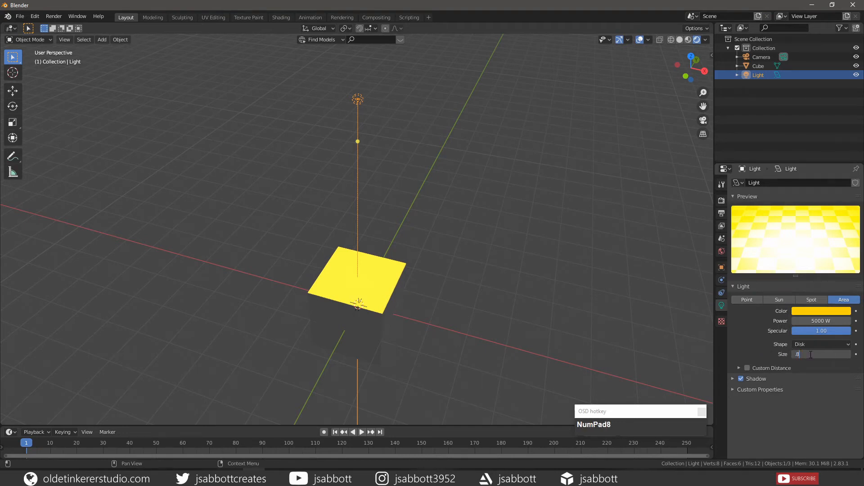
pyautogui.press('Return')
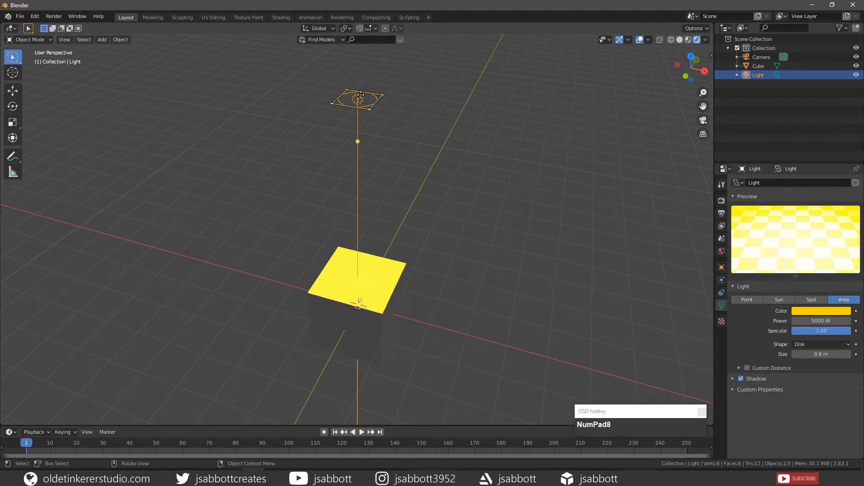
# - Enable a custom distance for the area light and set that distance to 20 m
pyautogui.click(513, 257)
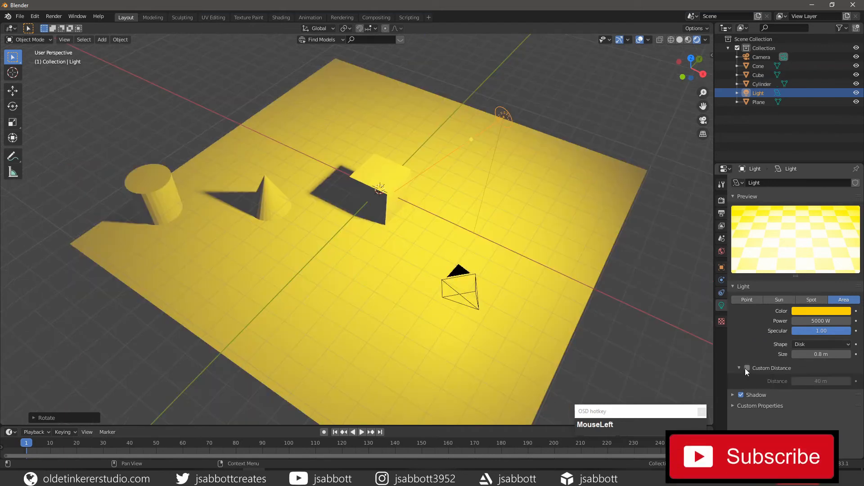
pyautogui.click(747, 368)
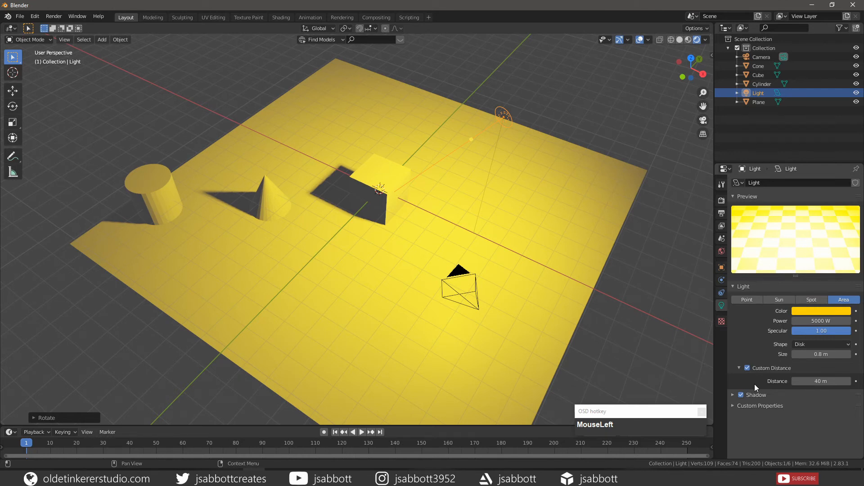
pyautogui.click(810, 382)
pyautogui.write('20')
pyautogui.press('Return')
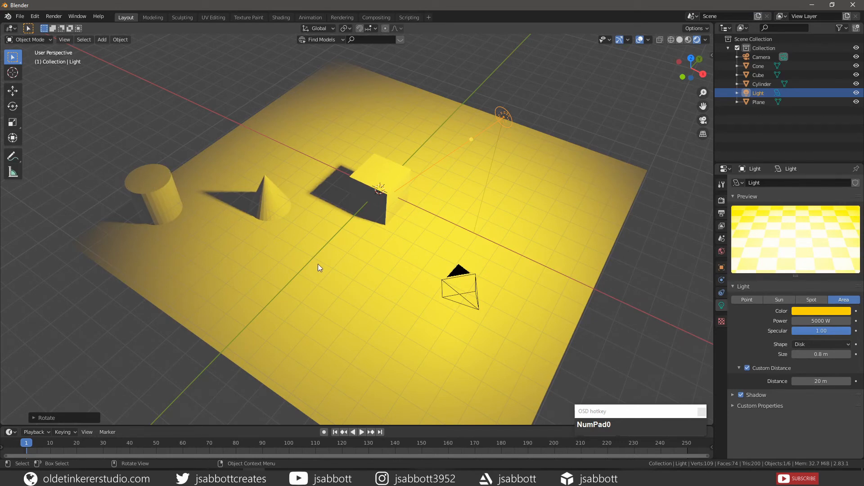
# - Expand the area light's shadow settings and set the shadow clip start to 8 m
pyautogui.click(733, 395)
pyautogui.scroll(-1, 742, 390)
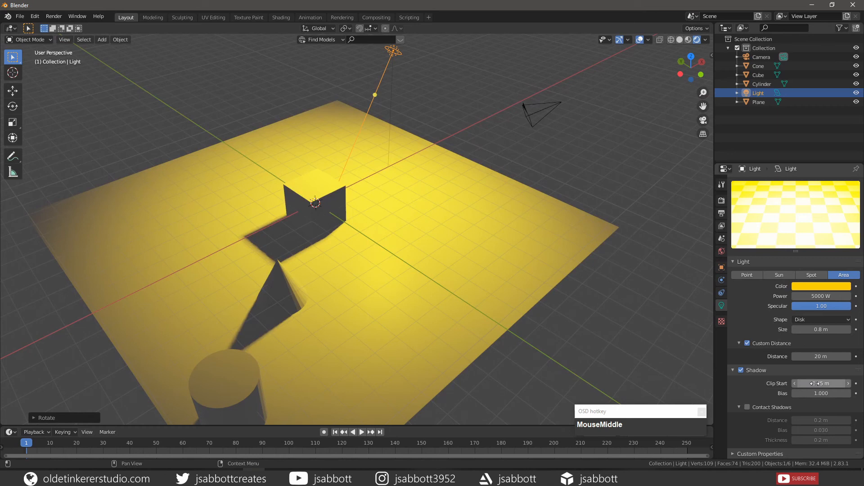
pyautogui.moveTo(815, 384); pyautogui.dragTo(817, 384)
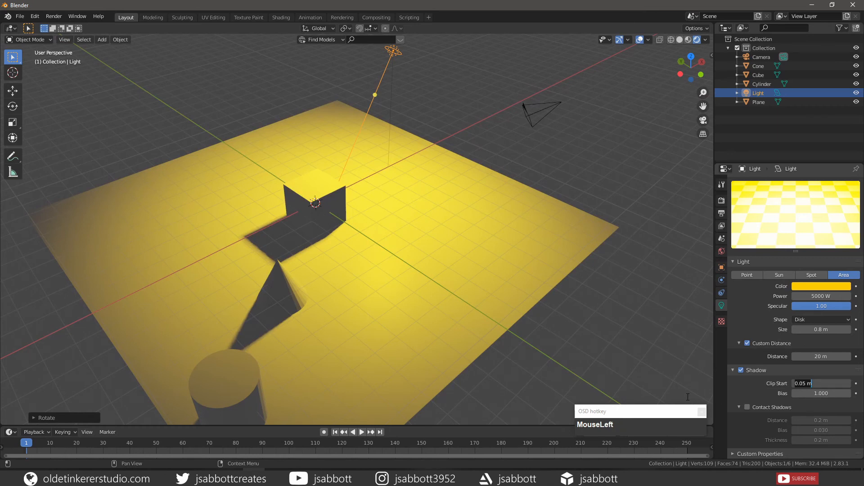
pyautogui.write('8')
pyautogui.press('Return')
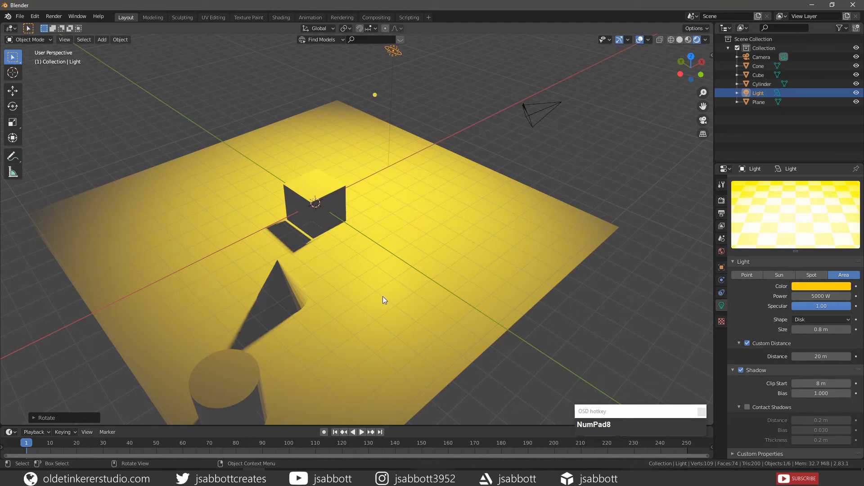
# - Enable contact shadows for the area light and set their distance to 5 m
pyautogui.click(748, 407)
pyautogui.scroll(-1, 736, 377)
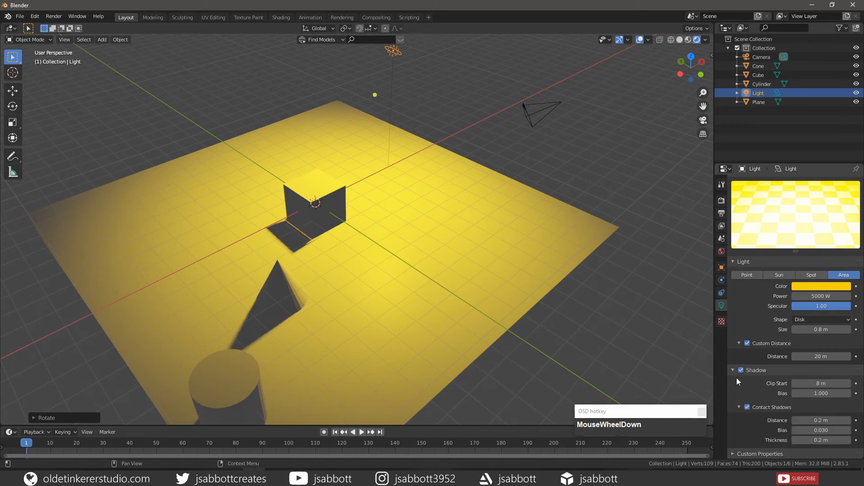
pyautogui.click(747, 408)
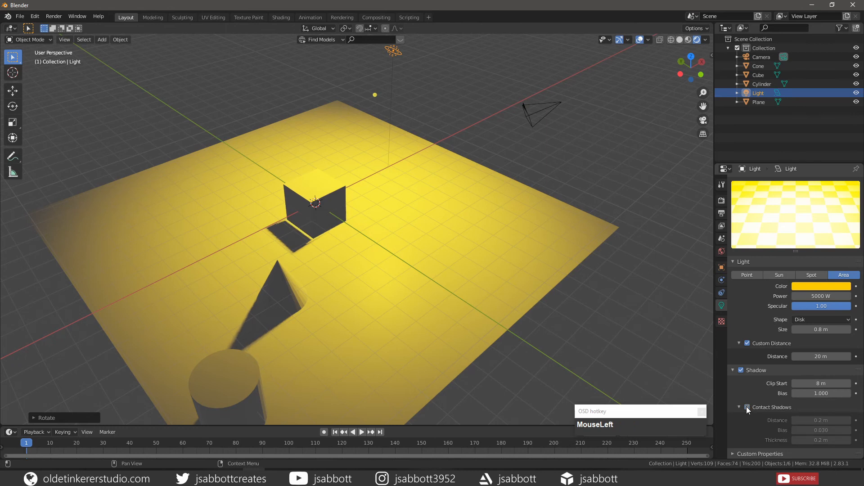
pyautogui.click(747, 407)
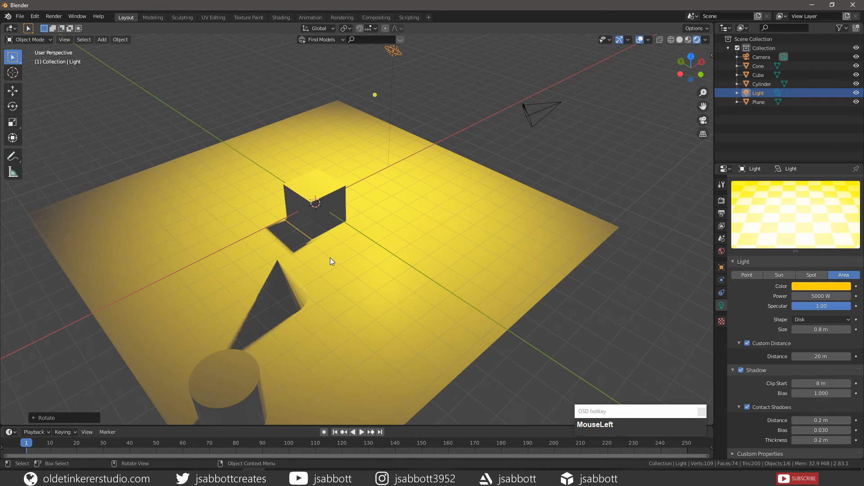
pyautogui.click(825, 421)
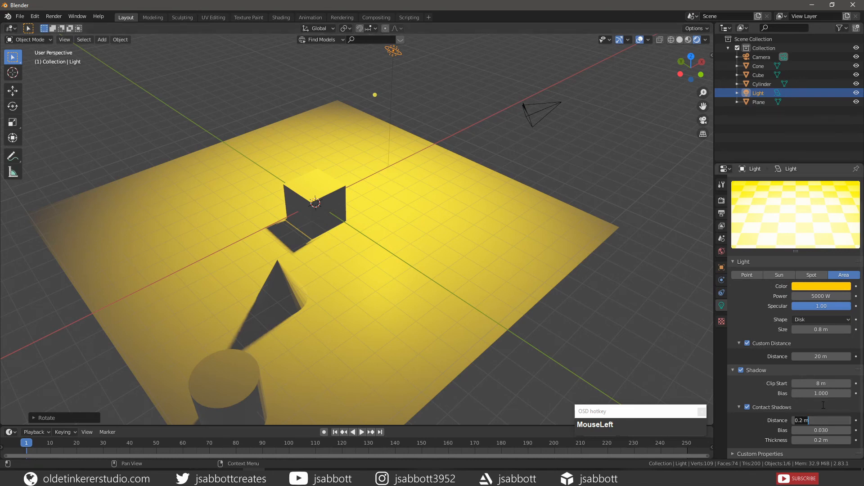
pyautogui.write('5')
pyautogui.press('Return')
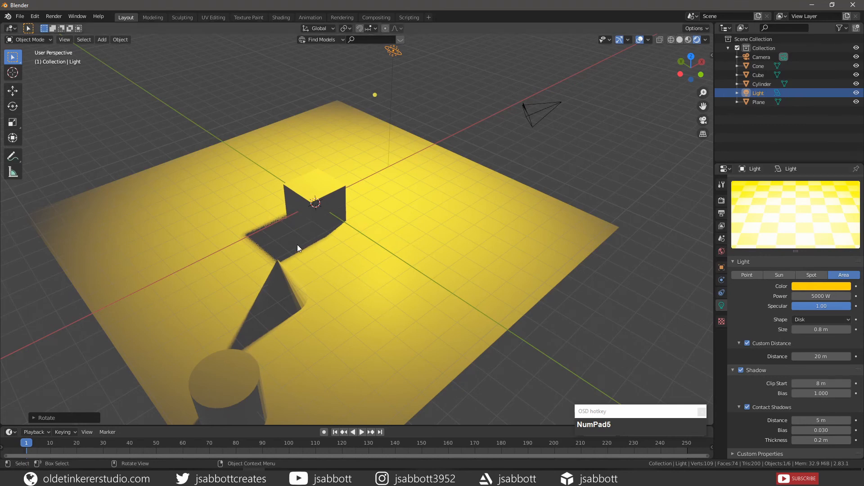
# - Switch the scene's render engine to Cycles and return to the area light's settings
pyautogui.click(751, 442)
pyautogui.click(722, 201)
pyautogui.click(819, 182)
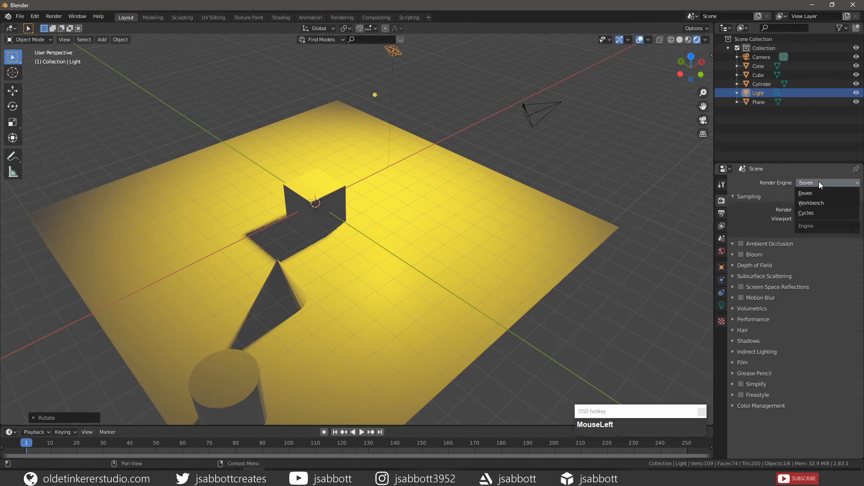
pyautogui.click(813, 212)
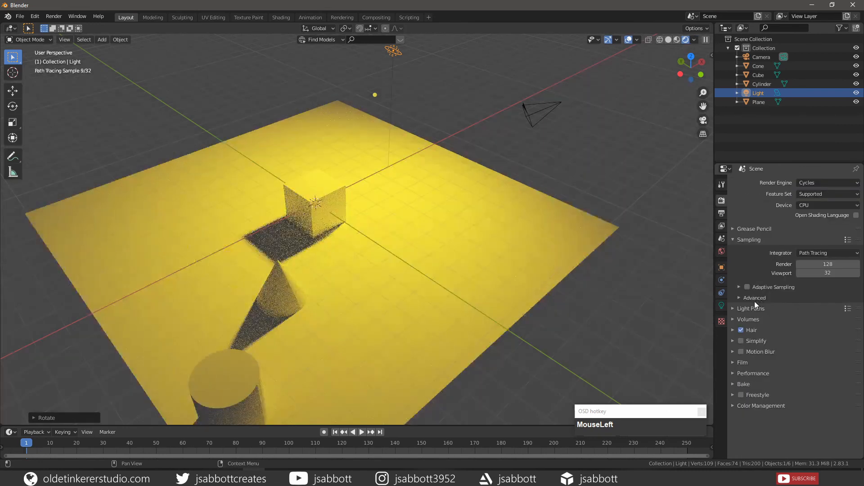
pyautogui.click(722, 306)
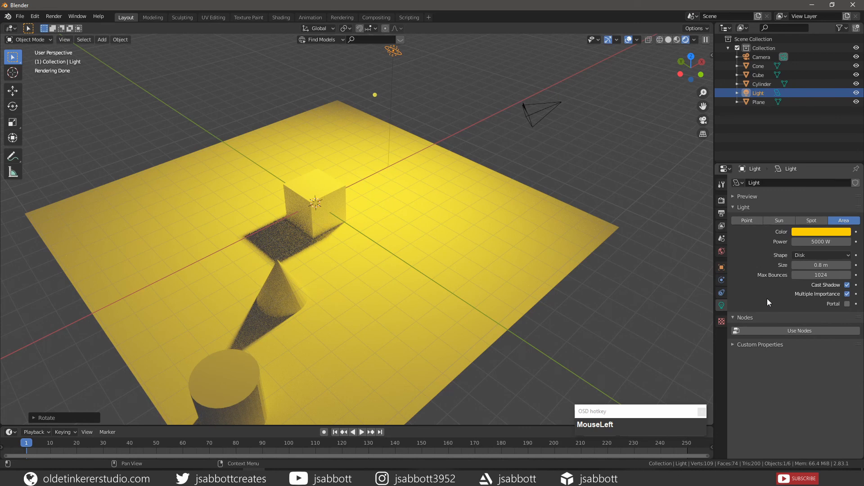
# - Turn the area light's Cast Shadow option off and on twice to compare the shadows on the plane
pyautogui.click(848, 286)
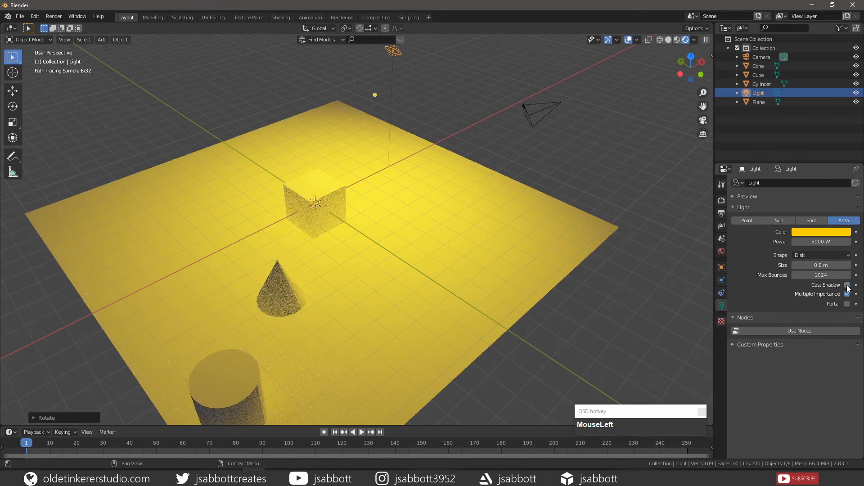
pyautogui.click(847, 286)
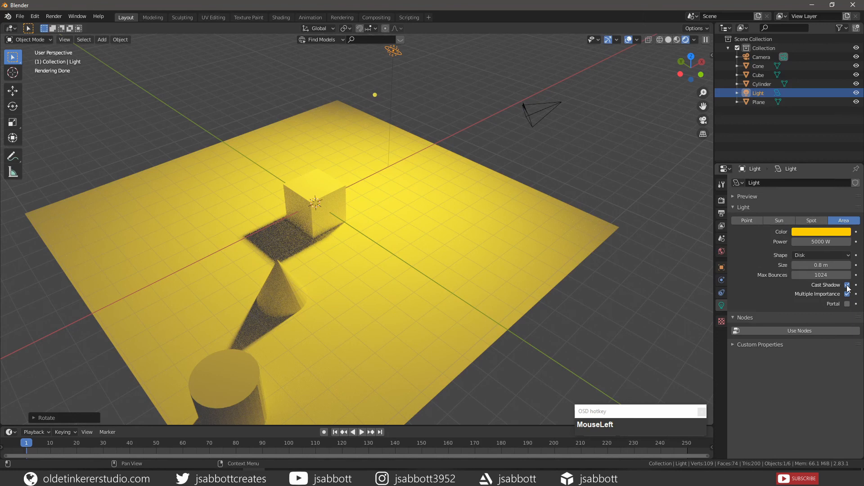
pyautogui.click(847, 285)
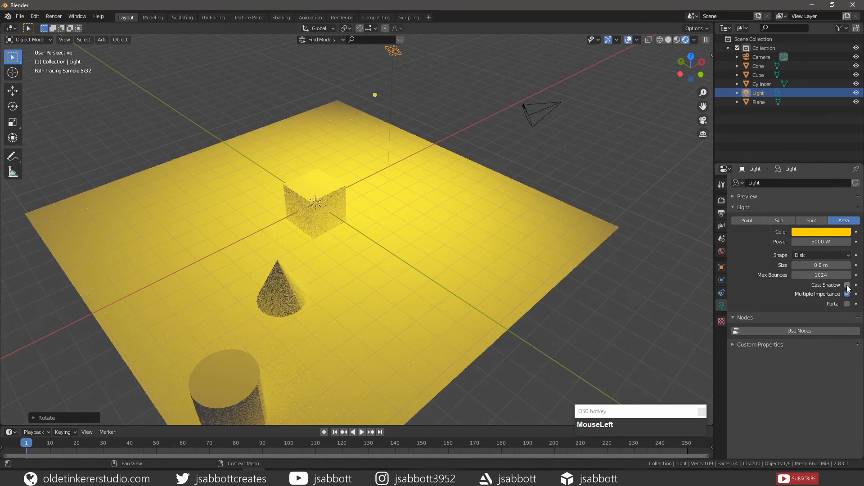
pyautogui.click(847, 286)
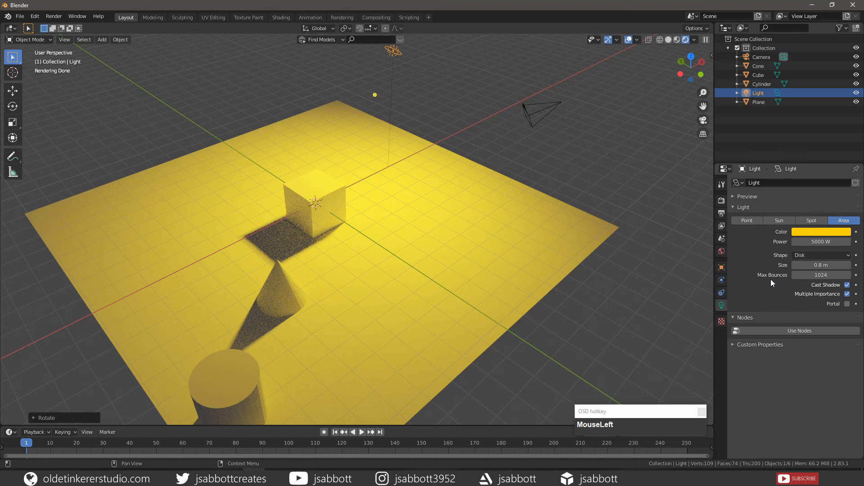
# - Try the area light as a portal, then turn the Portal option off again
pyautogui.click(847, 304)
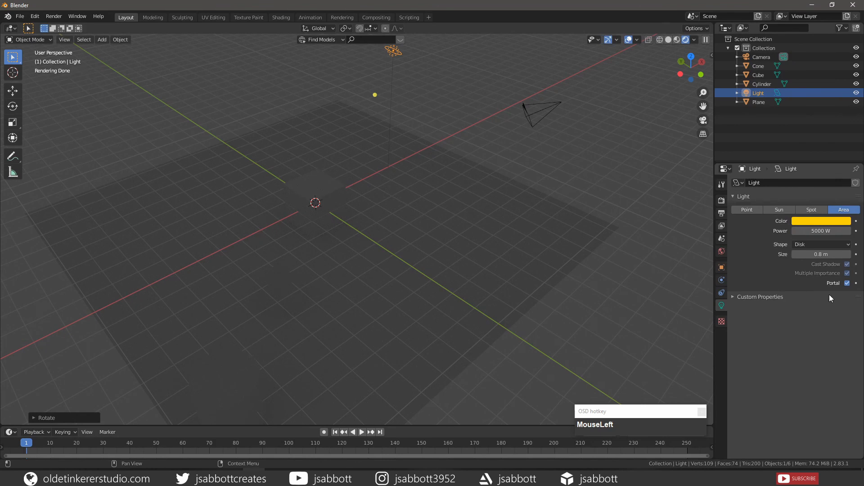
pyautogui.click(847, 283)
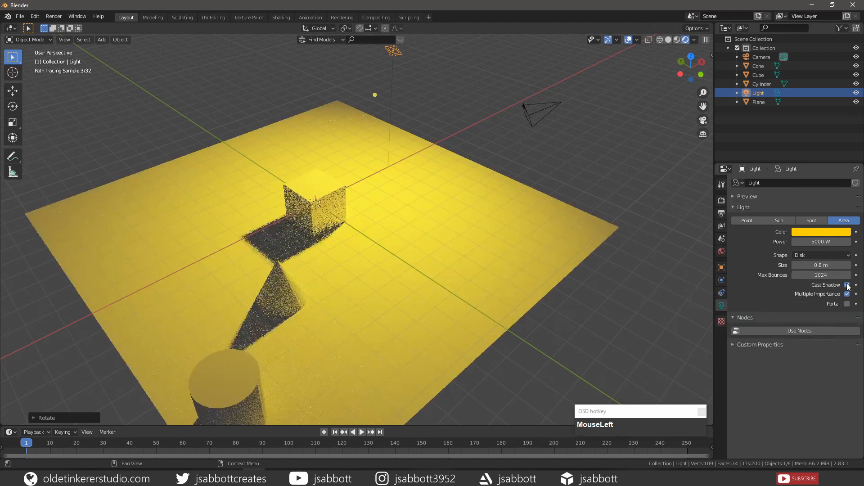
pyautogui.scroll(-1, 744, 289)
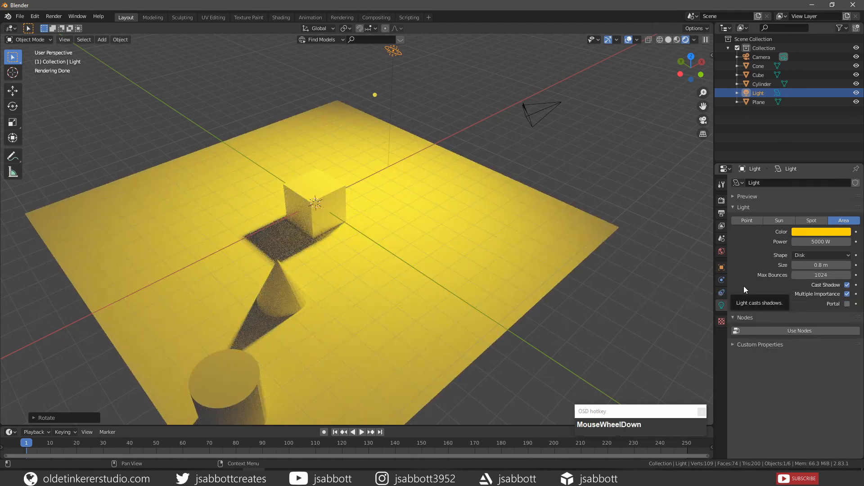